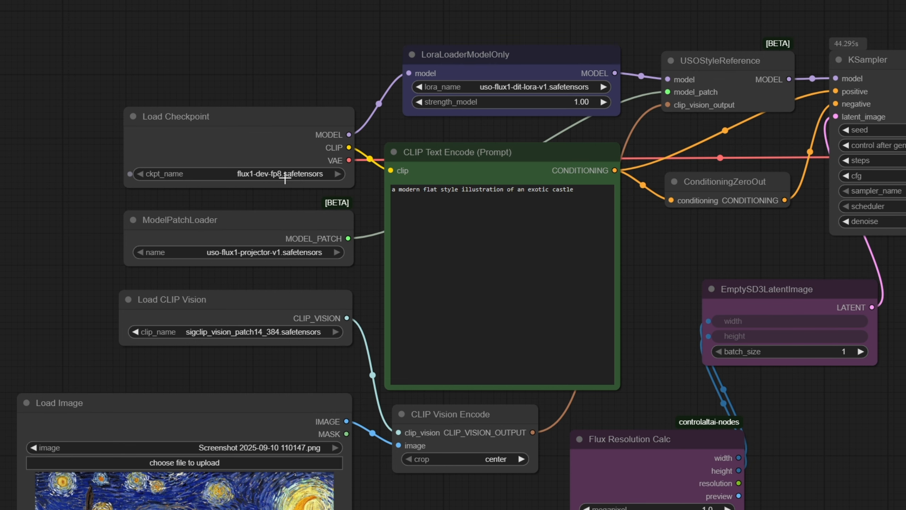
Review the workflow from the model loaders, LoRA and prompt through the resolution and KSampler nodes to the saved castle image
drag(300, 205, 273, 168)
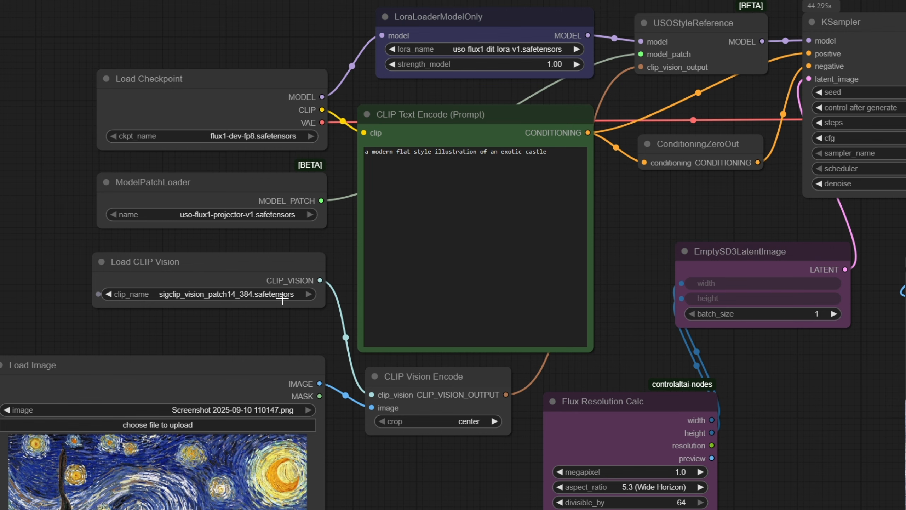
drag(339, 213, 134, 248)
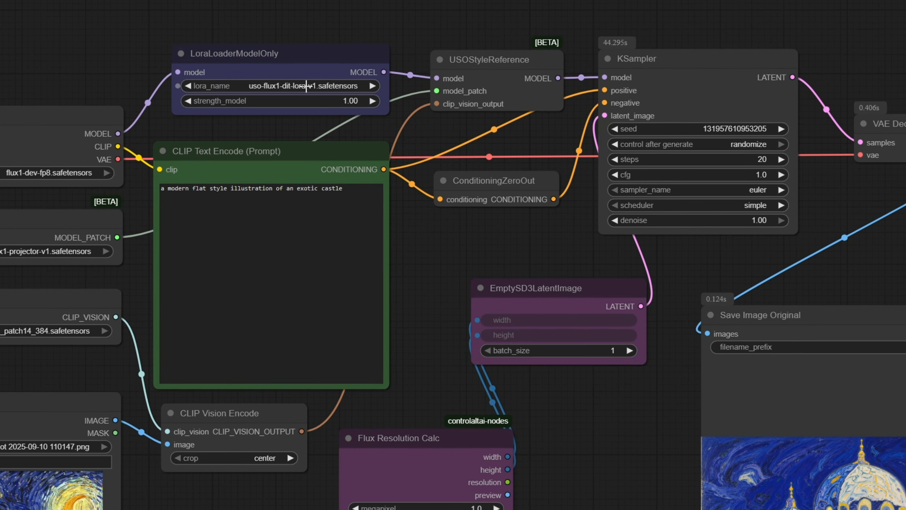
scroll(292, 87, up, 4)
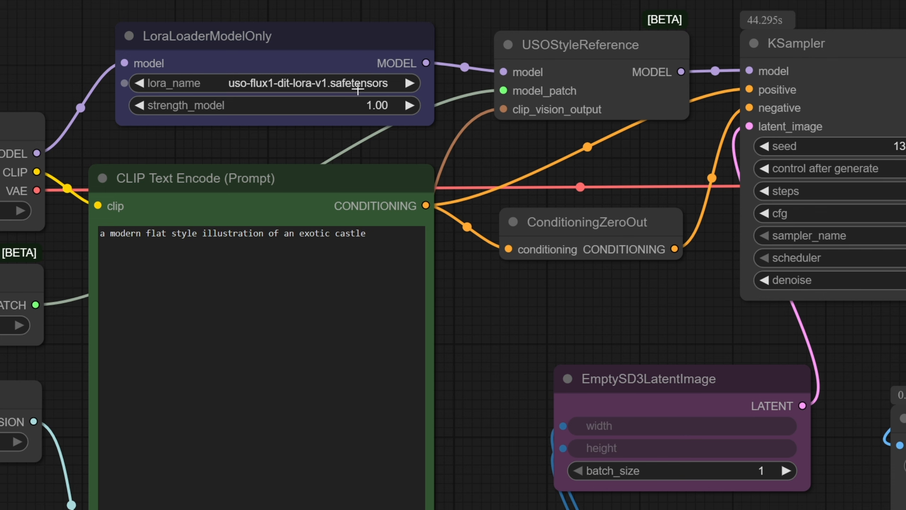
drag(382, 234, 74, 247)
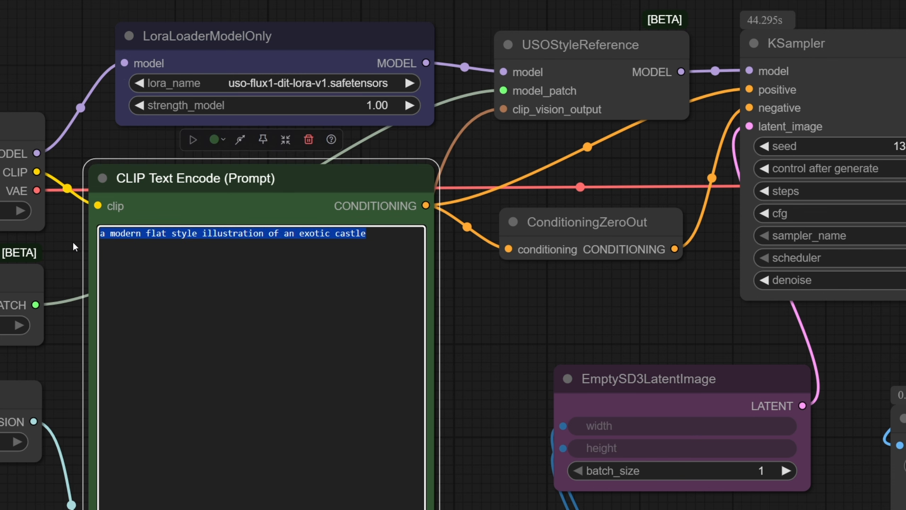
click(335, 283)
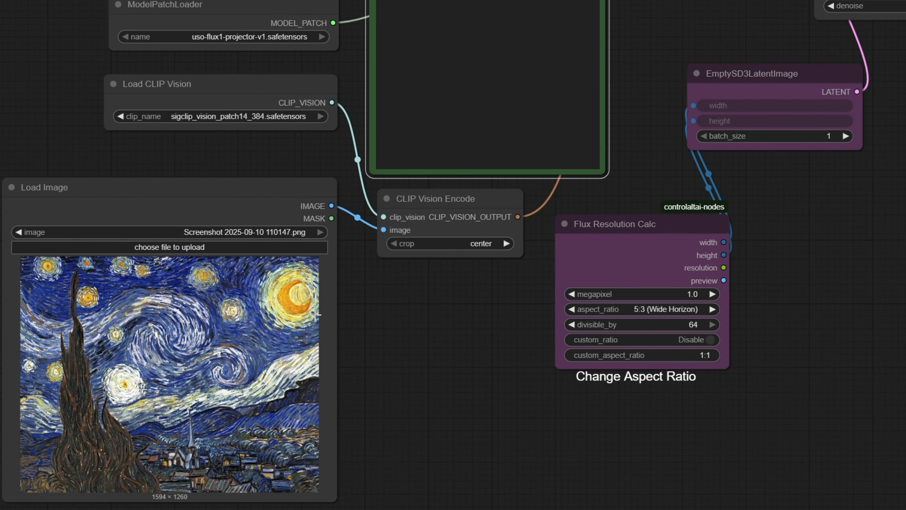
drag(381, 295, 139, 354)
scroll(247, 361, up, 2)
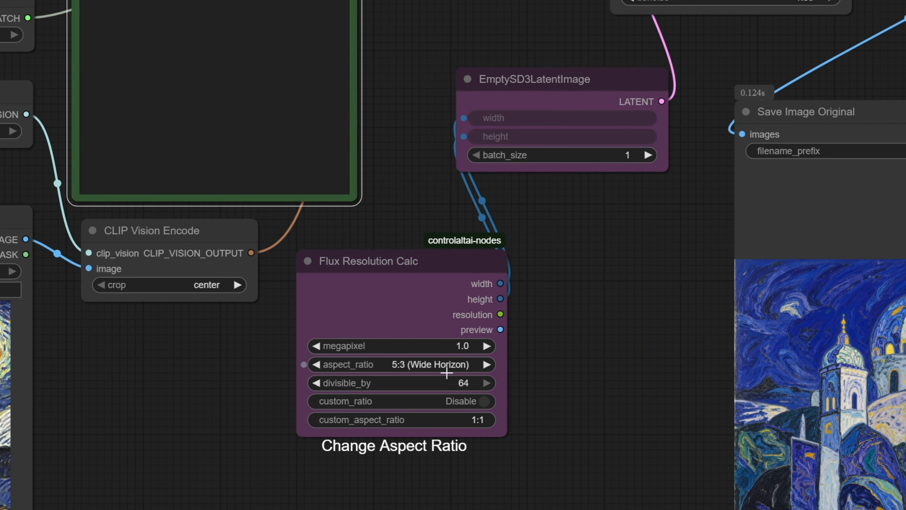
drag(553, 203, 518, 289)
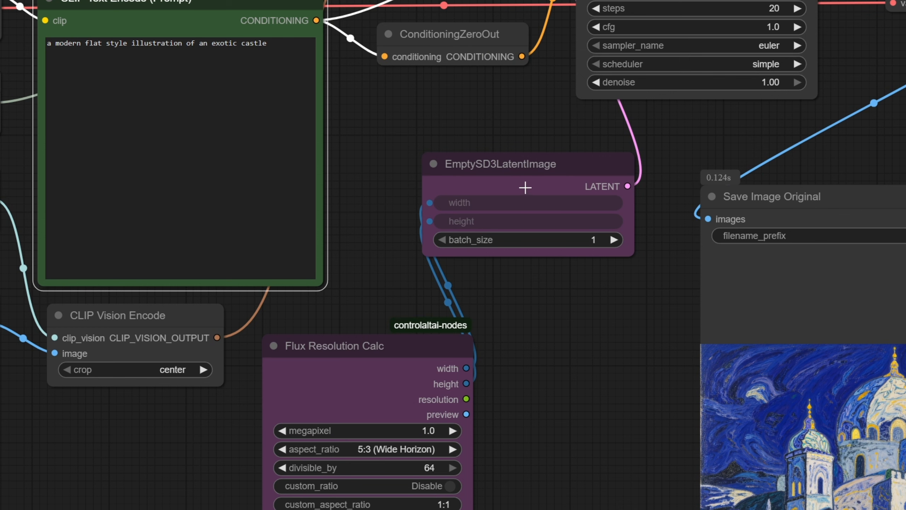
drag(613, 152, 435, 361)
scroll(436, 362, up, 2)
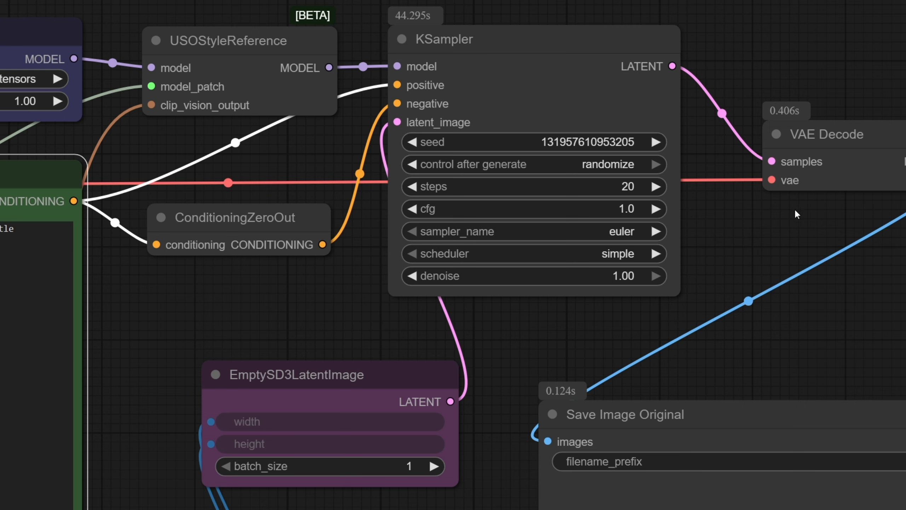
drag(827, 306, 825, 37)
drag(731, 337, 433, 65)
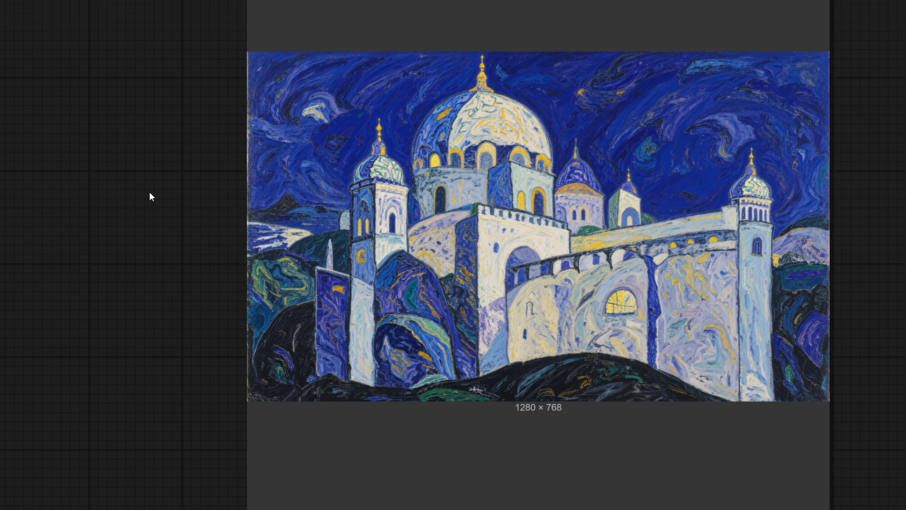
scroll(150, 194, down, 2)
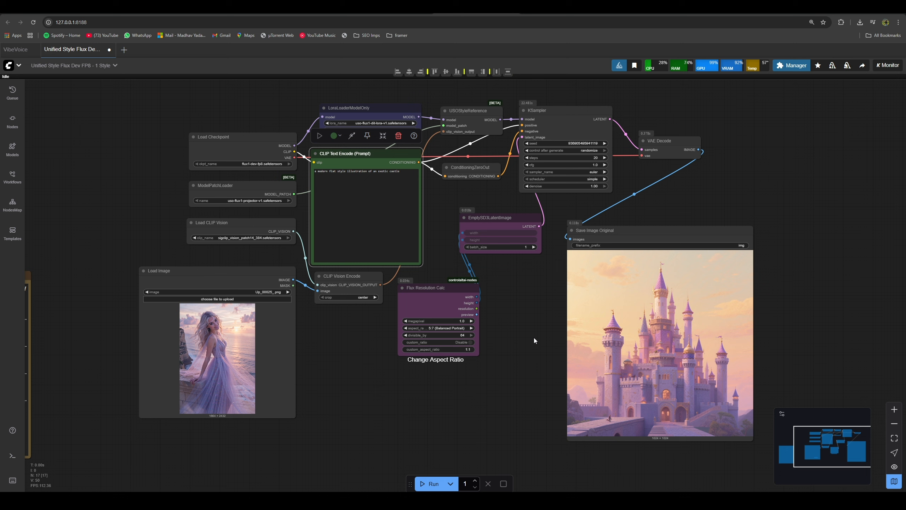
Inspect the castle image generated from the portrait style reference in the Save Image Original node
drag(542, 342, 443, 314)
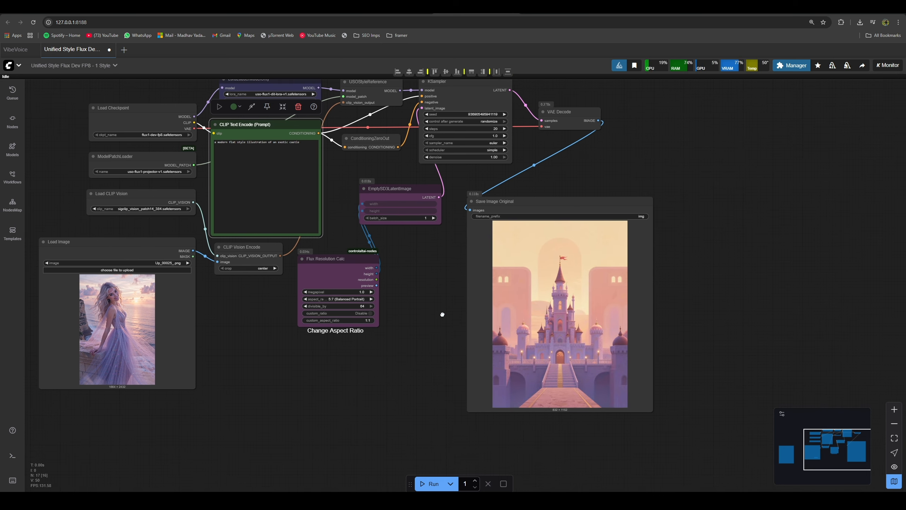
scroll(586, 342, up, 6)
scroll(587, 342, up, 4)
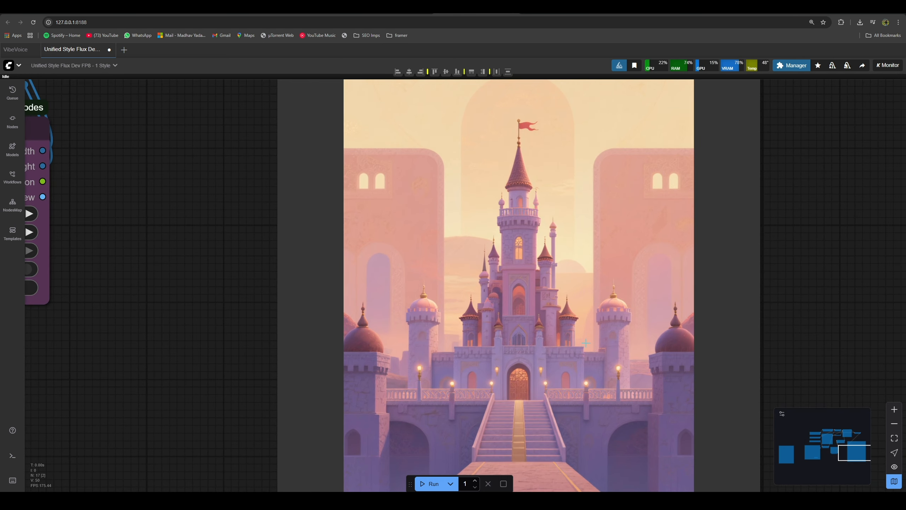
scroll(586, 343, down, 2)
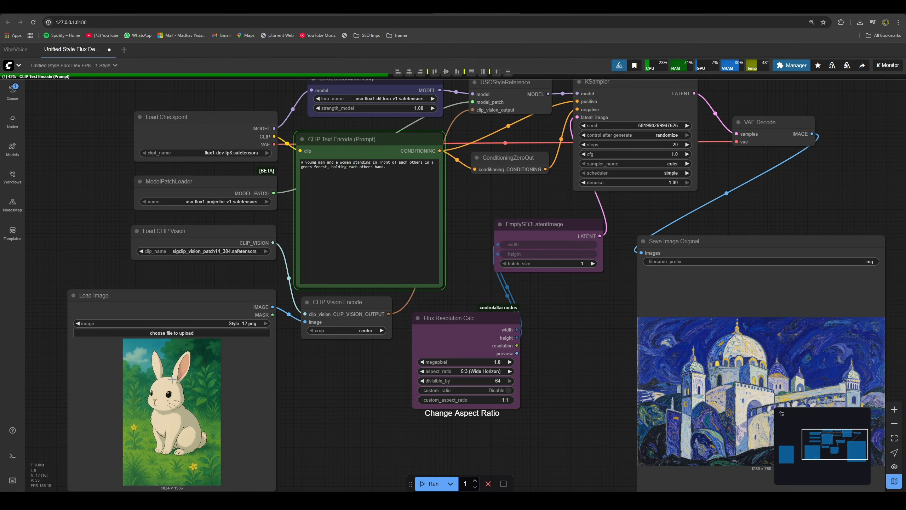
Examine the rabbit style reference Style_12.png and the forest couple image generated from it
scroll(173, 379, up, 6)
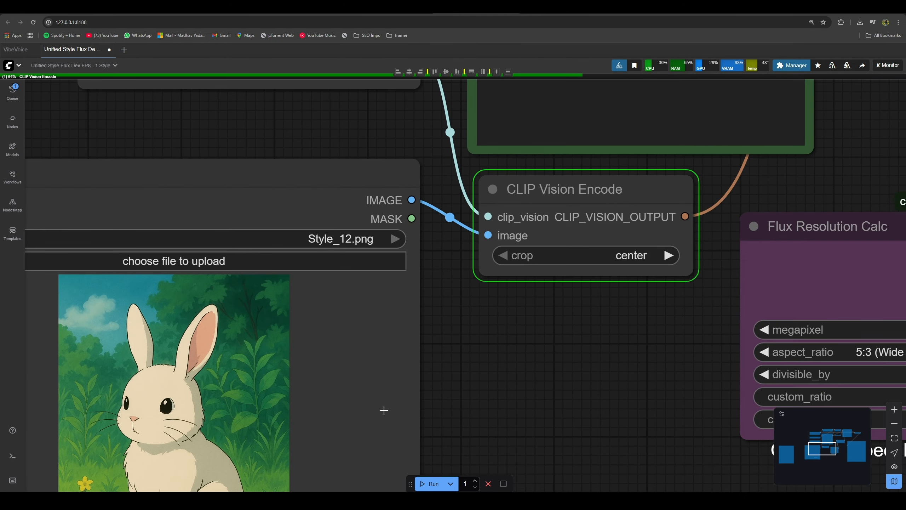
drag(504, 352, 441, 291)
scroll(532, 294, down, 10)
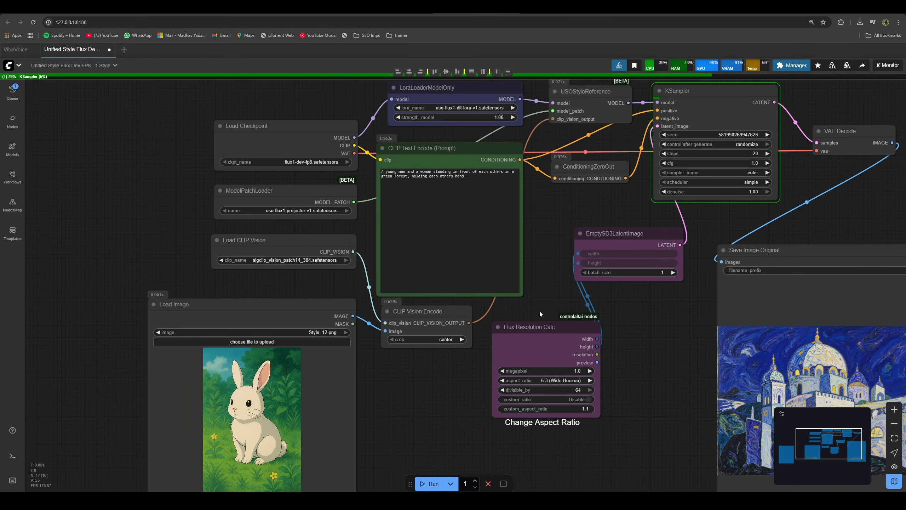
drag(539, 313, 462, 298)
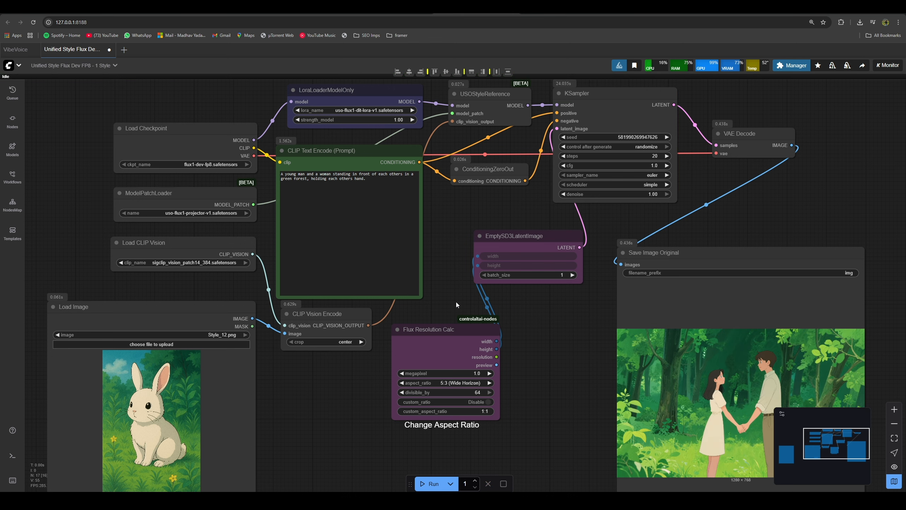
drag(504, 321, 366, 260)
scroll(477, 308, up, 5)
drag(835, 322, 762, 260)
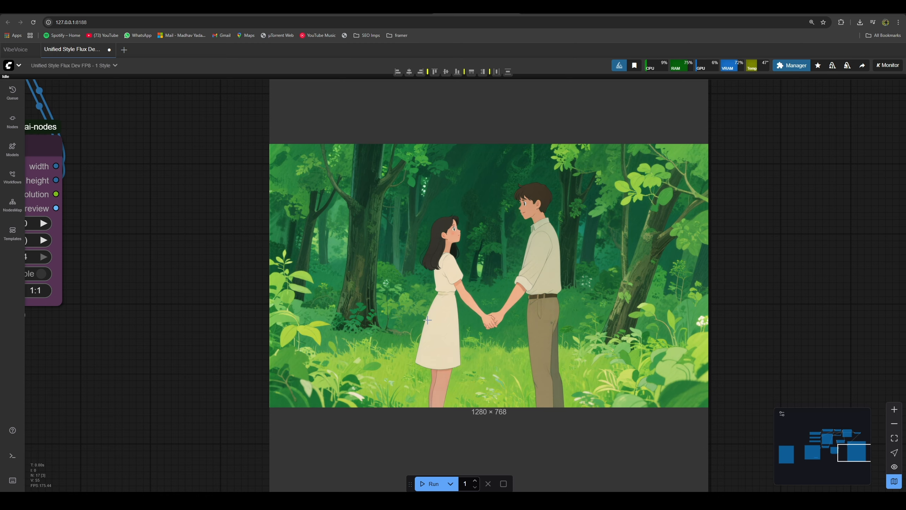
scroll(221, 297, down, 5)
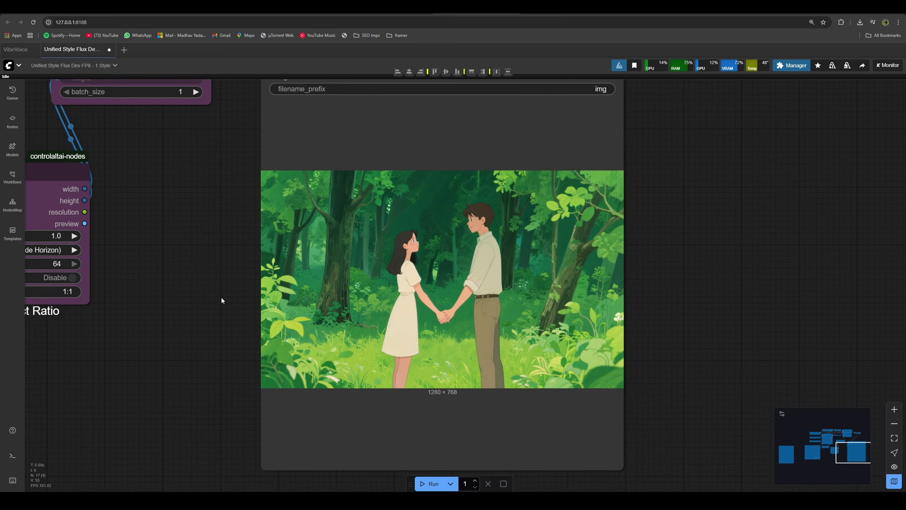
Generate another forest couple image with the same prompt and Style_12.png reference, and inspect the result up close
drag(171, 263, 567, 388)
drag(557, 328, 534, 344)
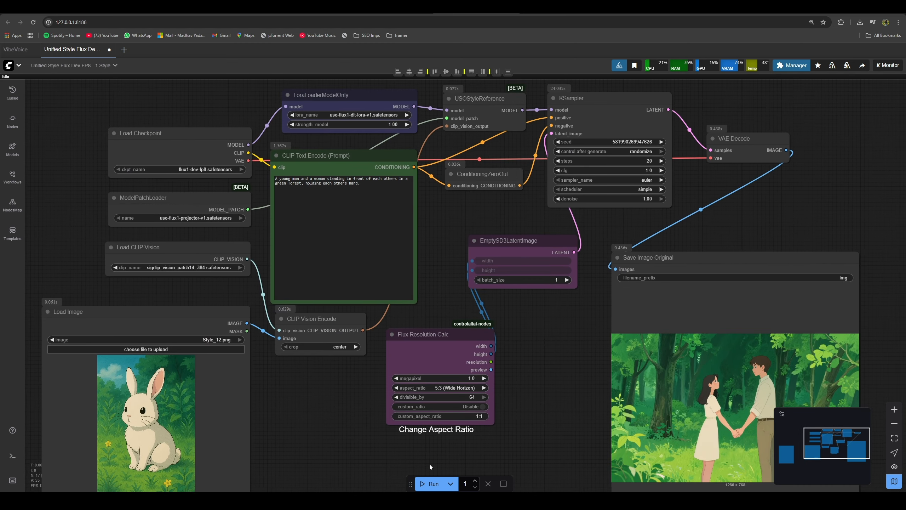
click(426, 484)
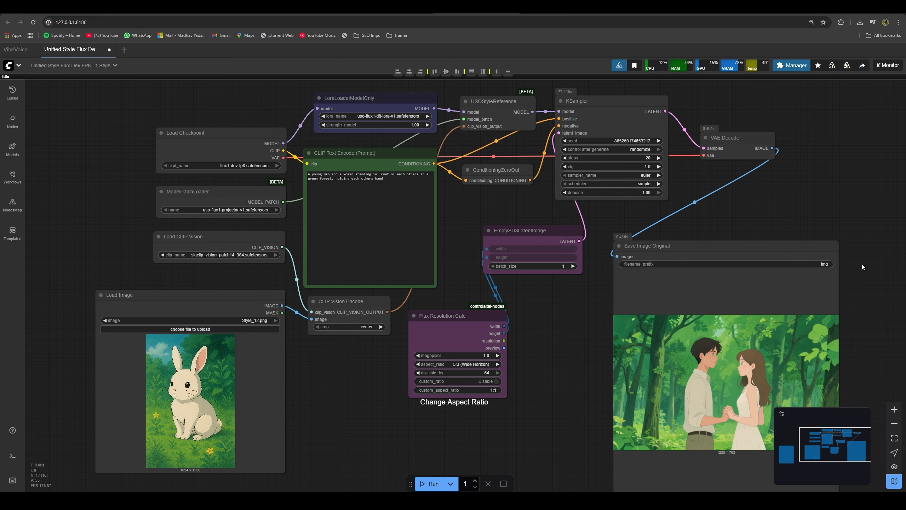
scroll(572, 292, up, 7)
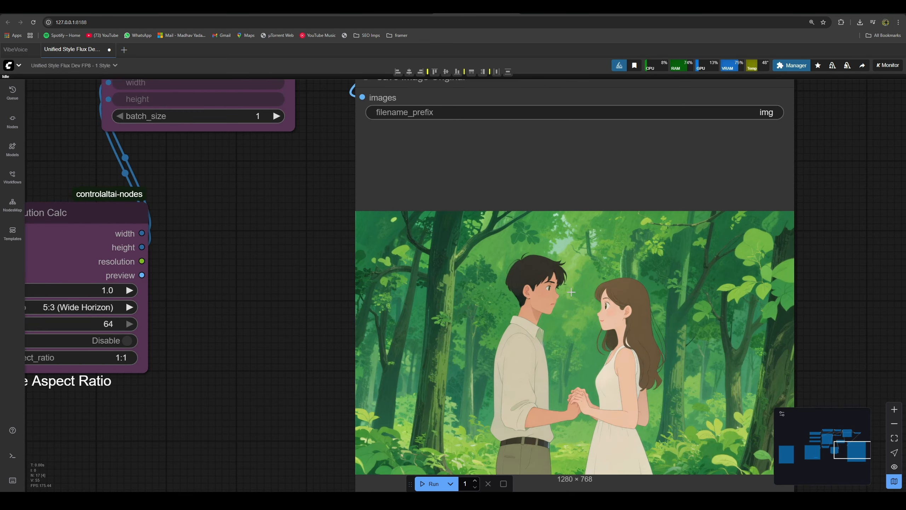
scroll(571, 292, up, 1)
scroll(901, 270, up, 1)
drag(901, 269, 894, 187)
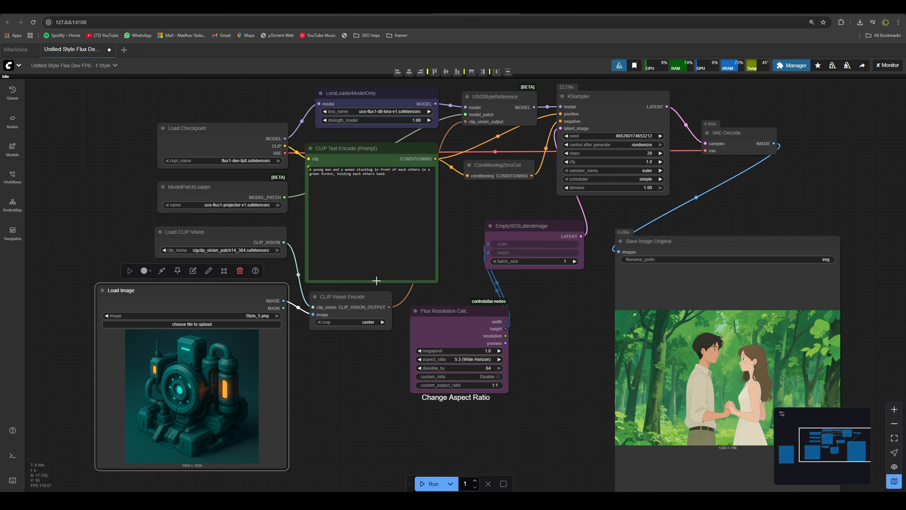
Run the workflow with Style_5.png as the style reference and inspect the generated couple image
click(395, 282)
click(429, 482)
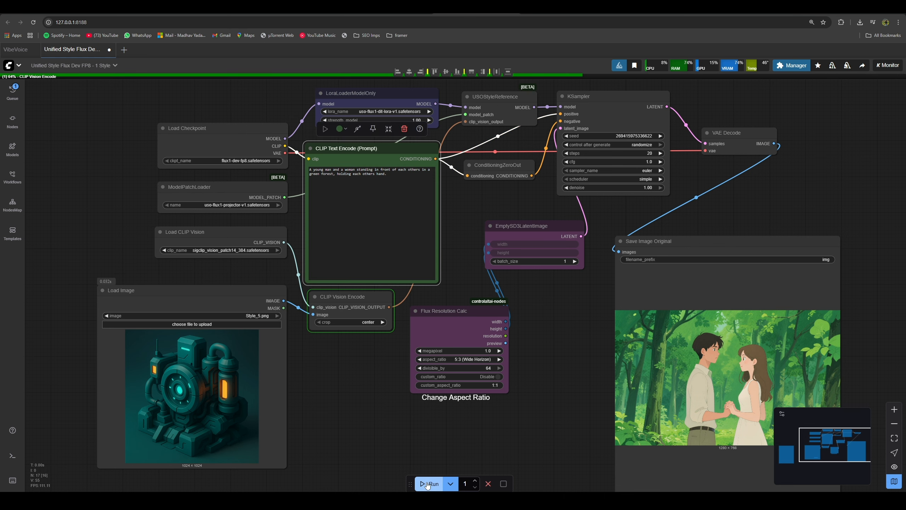
mouse_move(532, 414)
mouse_down()
mouse_move(534, 390)
mouse_move(534, 401)
mouse_up()
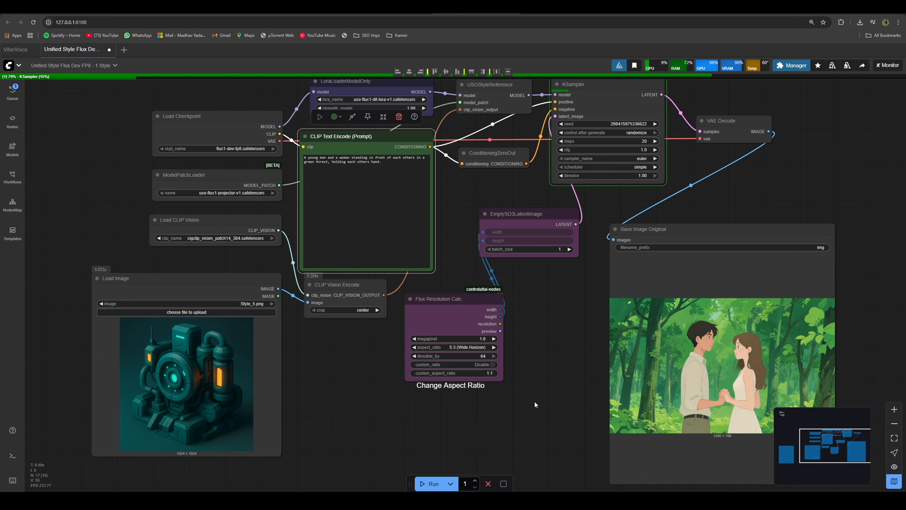
scroll(370, 285, up, 5)
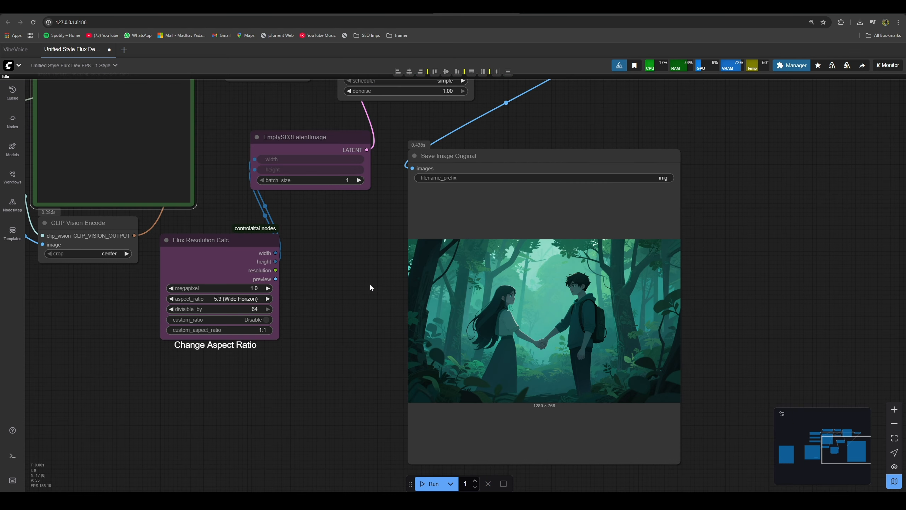
scroll(376, 313, up, 2)
drag(378, 316, 208, 291)
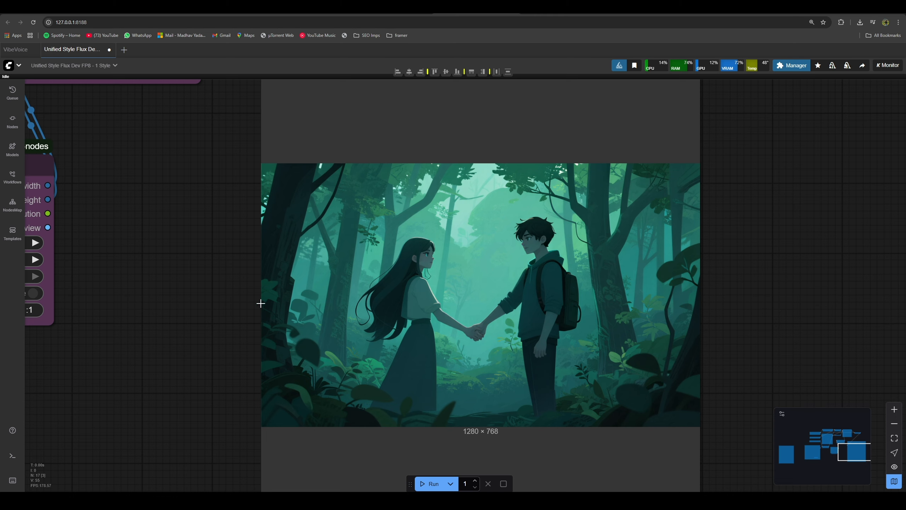
Remove the green forest setting so the prompt reads "A young man and a woman standing in front of each other, holding each others hand."
scroll(245, 304, down, 5)
drag(199, 306, 613, 358)
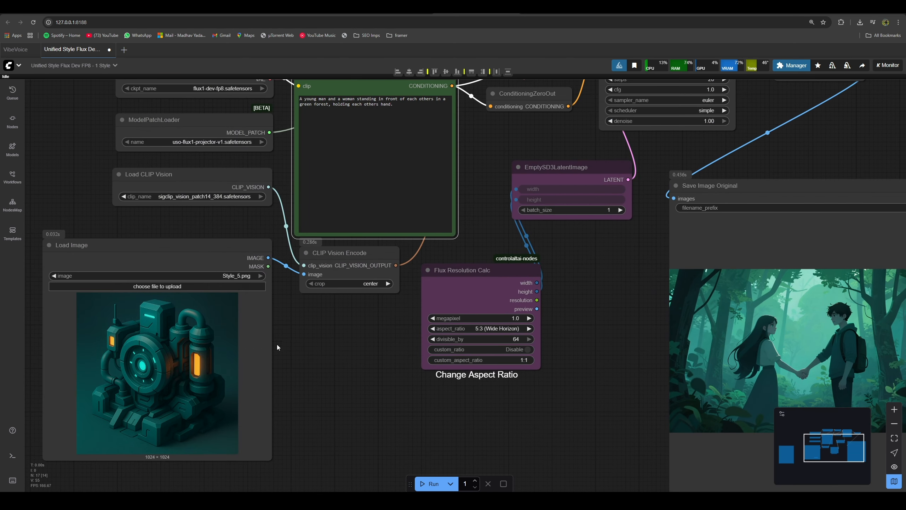
drag(321, 327, 323, 363)
click(383, 140)
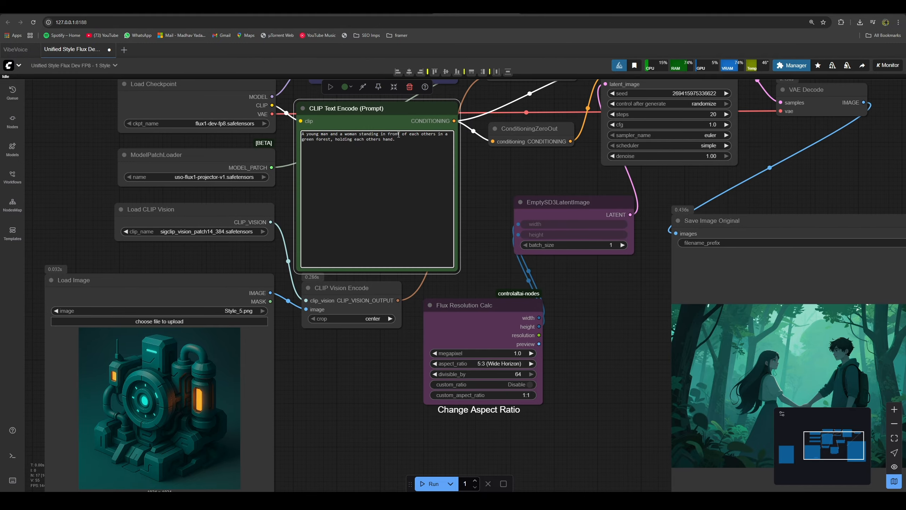
drag(580, 300, 665, 384)
scroll(468, 243, up, 4)
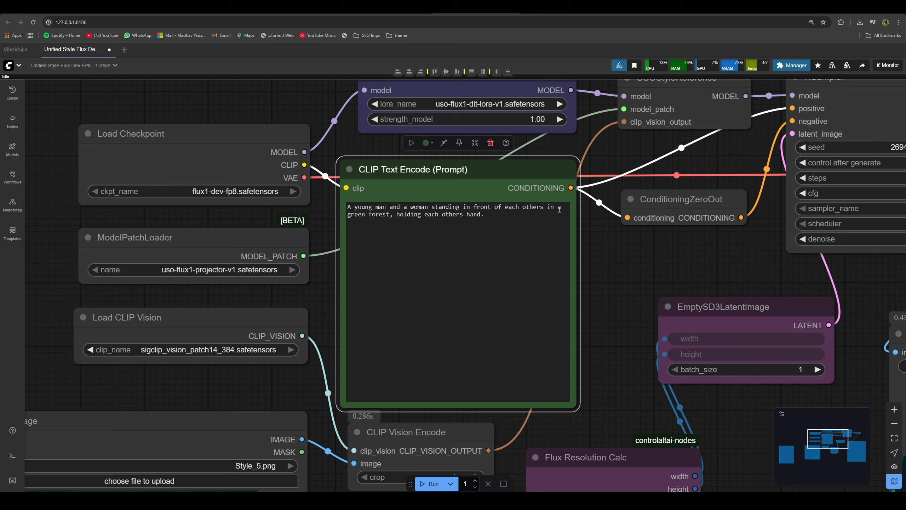
drag(541, 206, 390, 215)
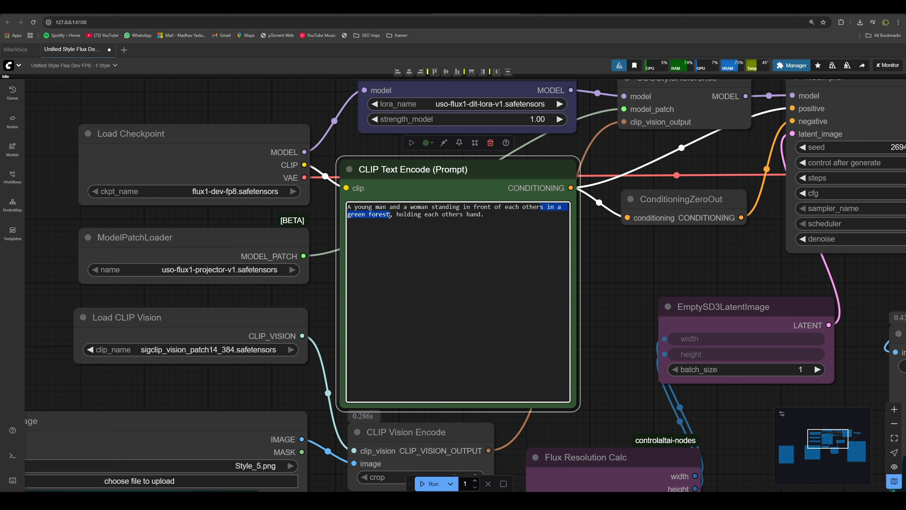
key(BackSpace)
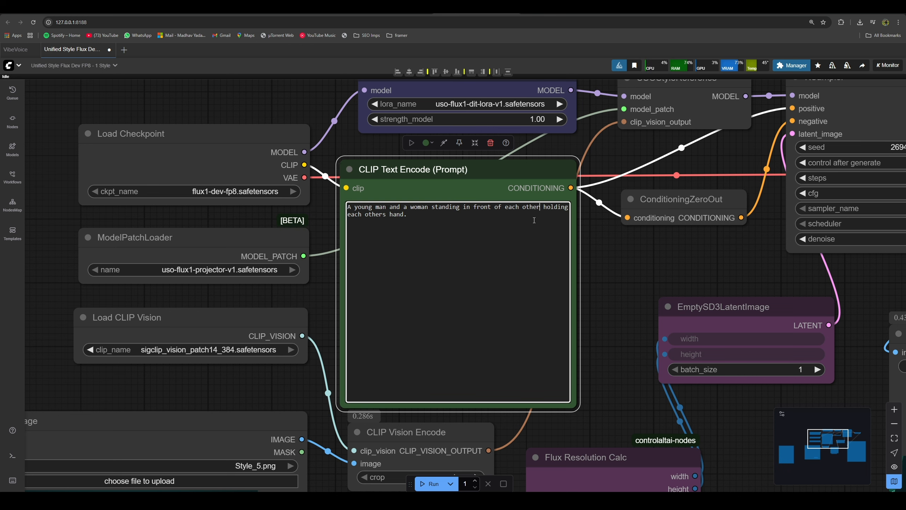
text(,)
Generate an image from the shortened prompt with the Style_5.png reference and inspect the saved result
drag(629, 335, 536, 202)
scroll(560, 273, down, 4)
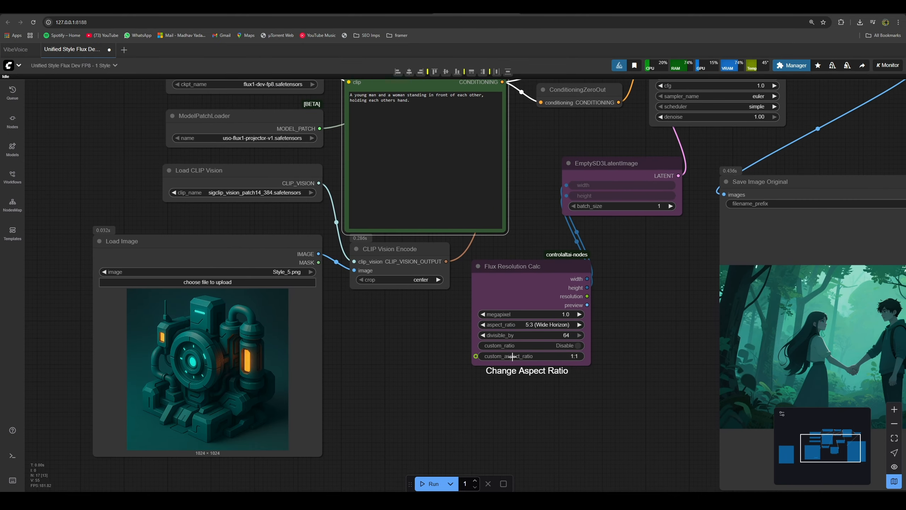
click(430, 483)
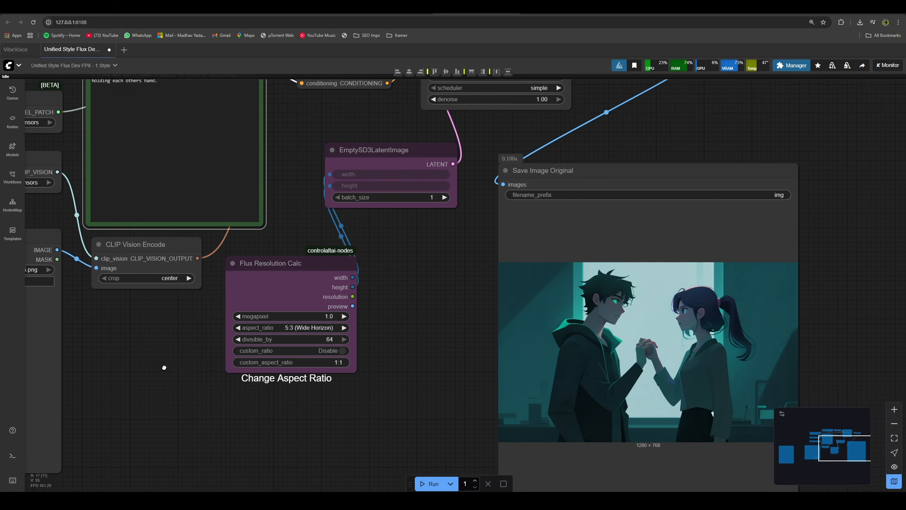
drag(468, 358, 320, 344)
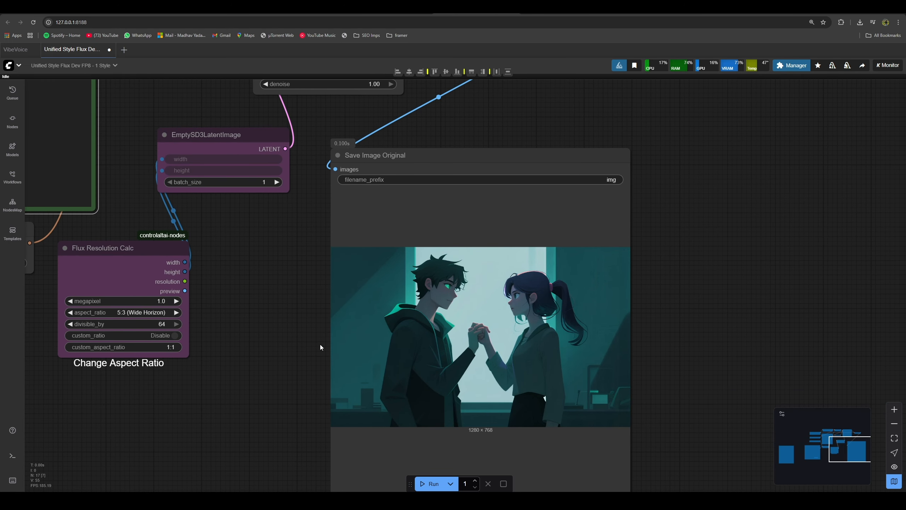
scroll(321, 345, up, 2)
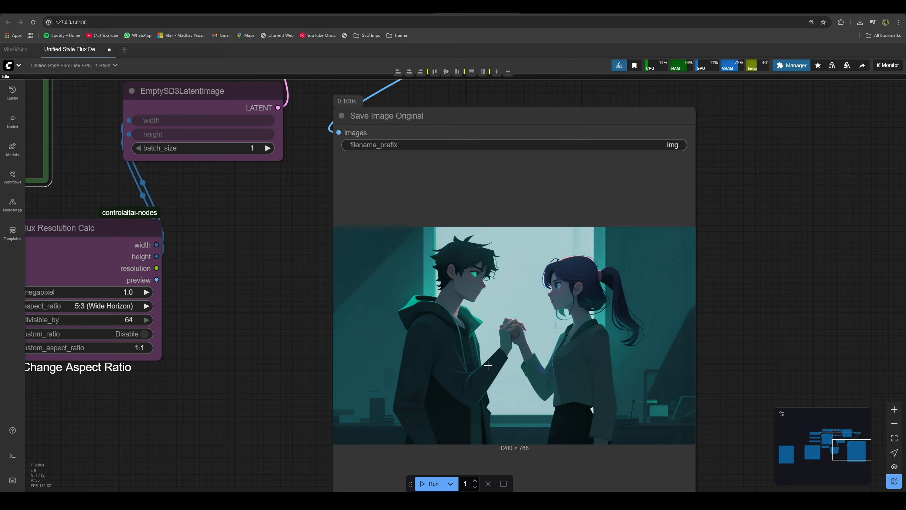
Examine the newly generated teal-toned couple image in the Save Image Original node up close
drag(263, 314, 431, 381)
scroll(413, 317, up, 1)
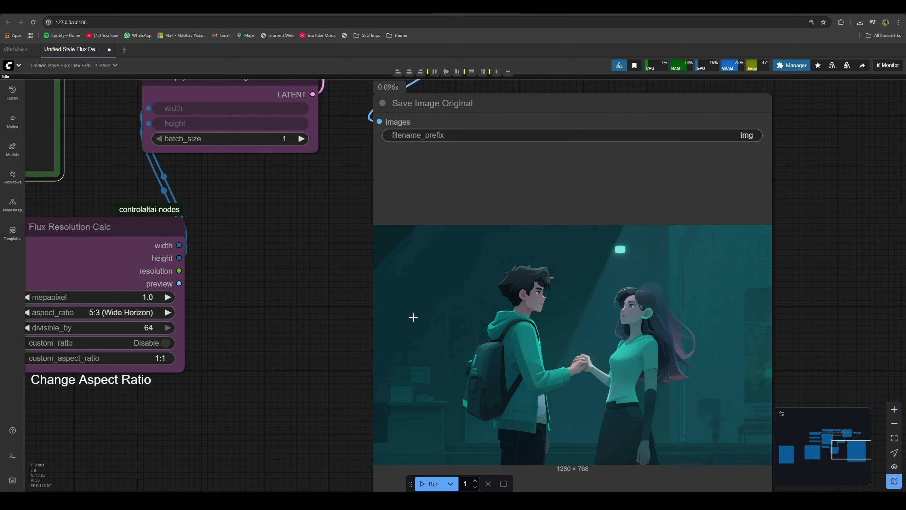
scroll(359, 323, up, 1)
drag(360, 323, 227, 272)
scroll(227, 272, up, 2)
drag(403, 324, 305, 278)
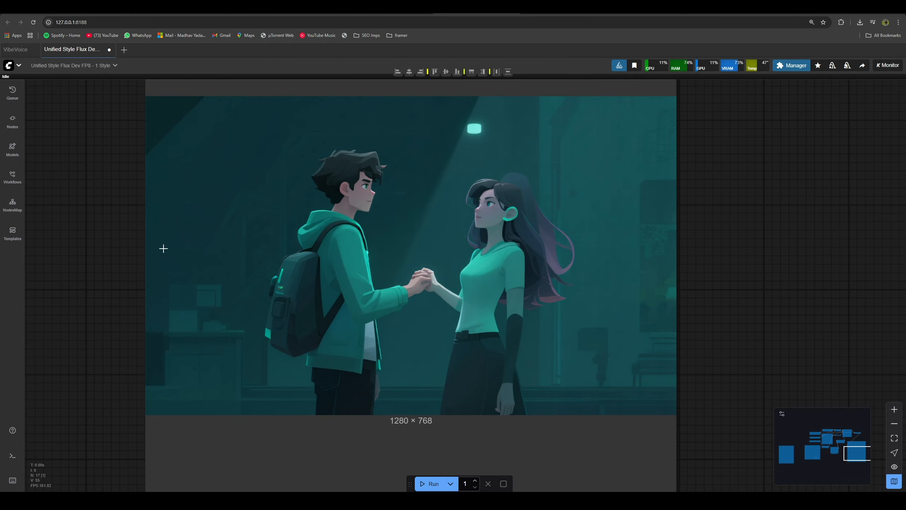
drag(162, 249, 287, 314)
scroll(229, 319, down, 5)
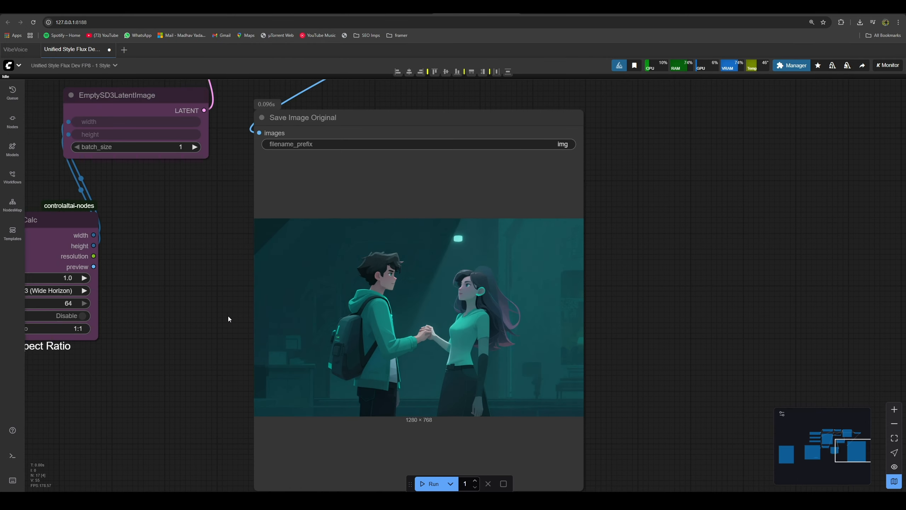
drag(209, 299, 328, 357)
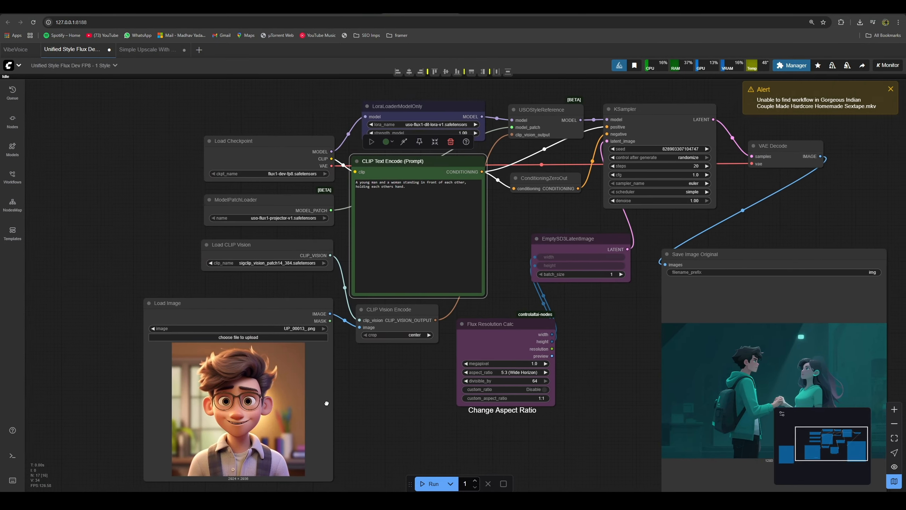
Review the UP_00013_.png style reference and the couple prompt, and run the workflow with them
drag(326, 403, 472, 307)
scroll(288, 430, up, 5)
scroll(329, 318, up, 3)
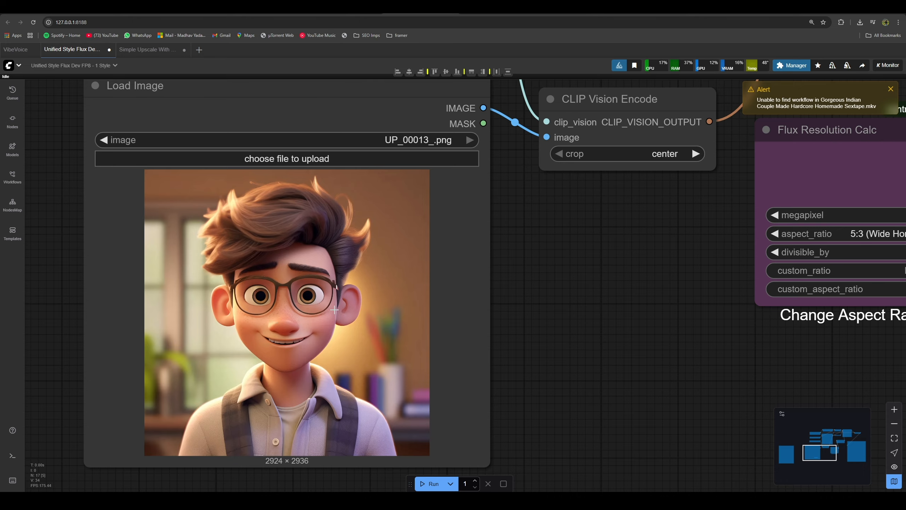
drag(554, 307, 494, 429)
scroll(510, 397, down, 3)
drag(563, 378, 420, 490)
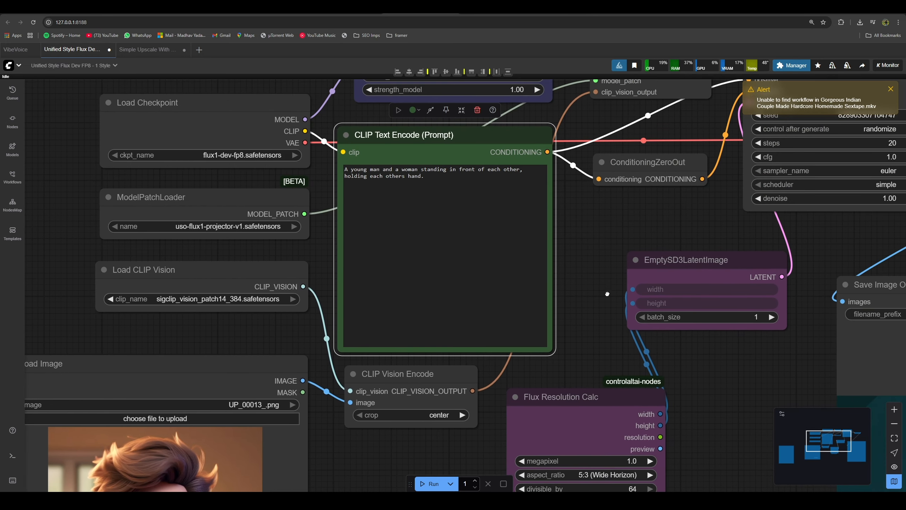
drag(607, 293, 519, 377)
drag(532, 424, 436, 233)
scroll(427, 281, down, 1)
click(431, 484)
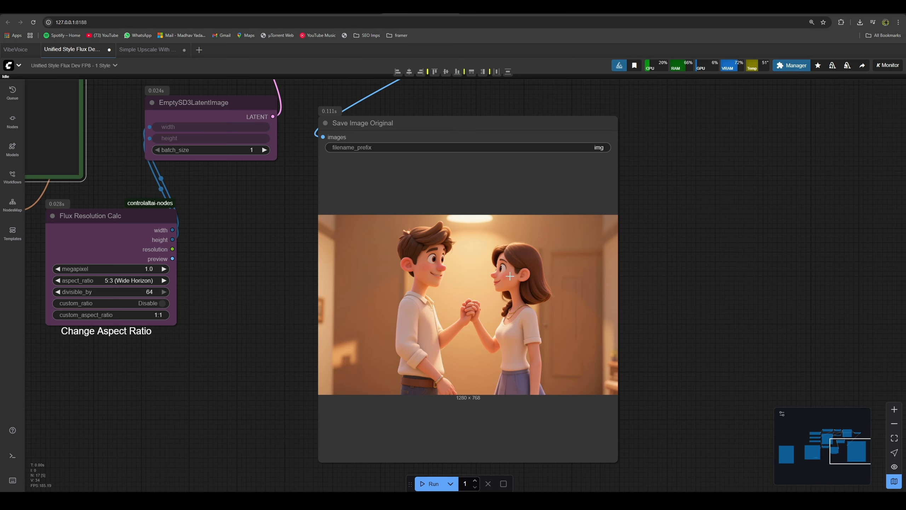
Inspect the generated 3D cartoon couple up close and compare its style with the UP_00013_.png reference
scroll(486, 299, up, 6)
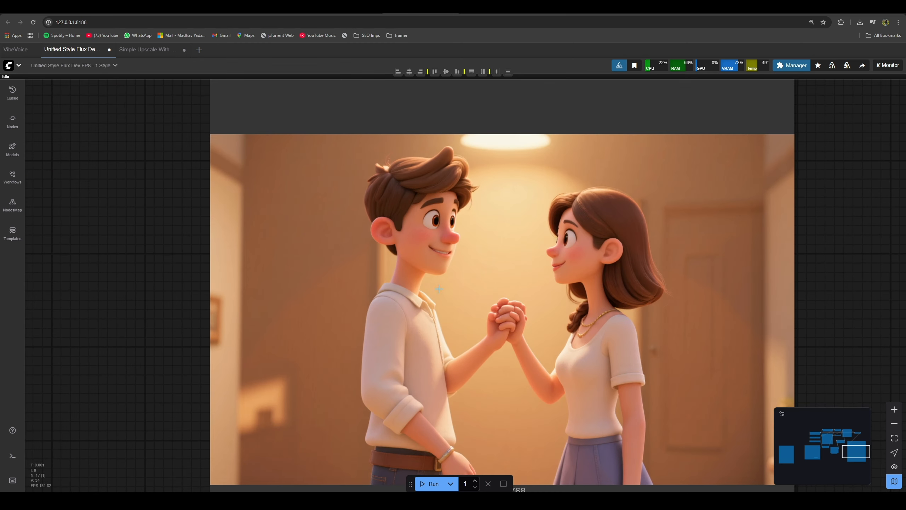
scroll(460, 285, down, 4)
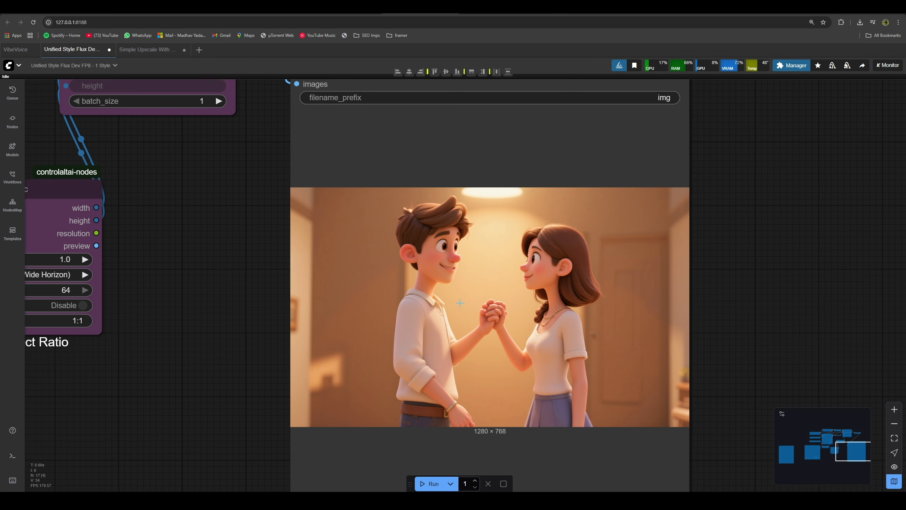
scroll(461, 303, down, 3)
drag(286, 301, 586, 286)
drag(294, 321, 514, 323)
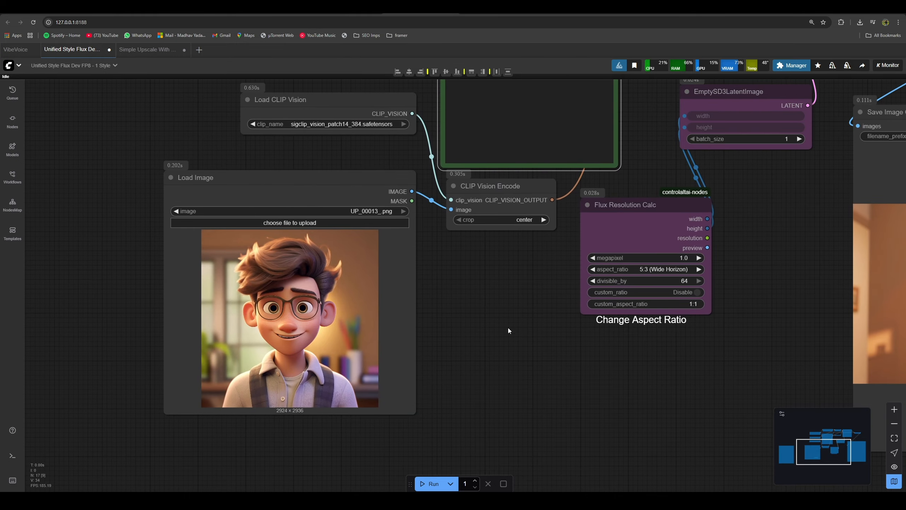
drag(555, 346, 227, 351)
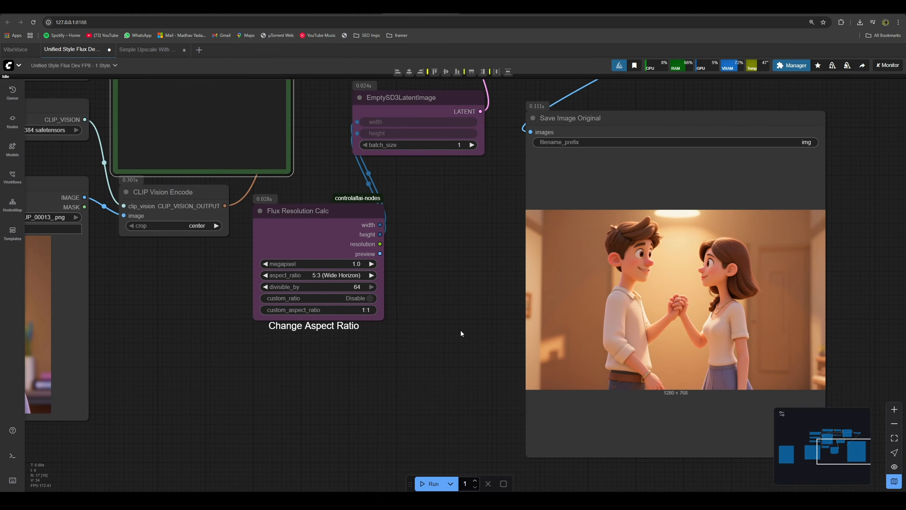
drag(478, 273, 530, 288)
scroll(509, 289, down, 4)
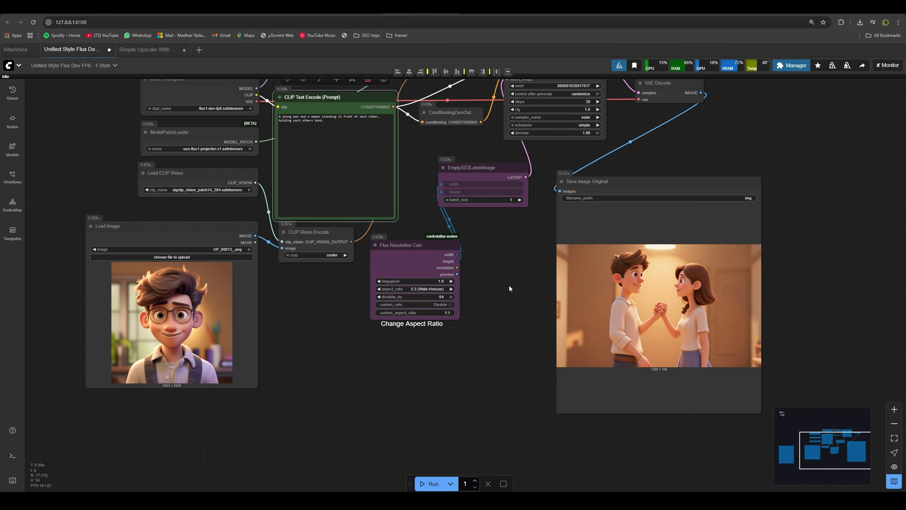
Generate another couple image with the same prompt and UP_00013_.png reference, keeping the output preview in view
click(431, 484)
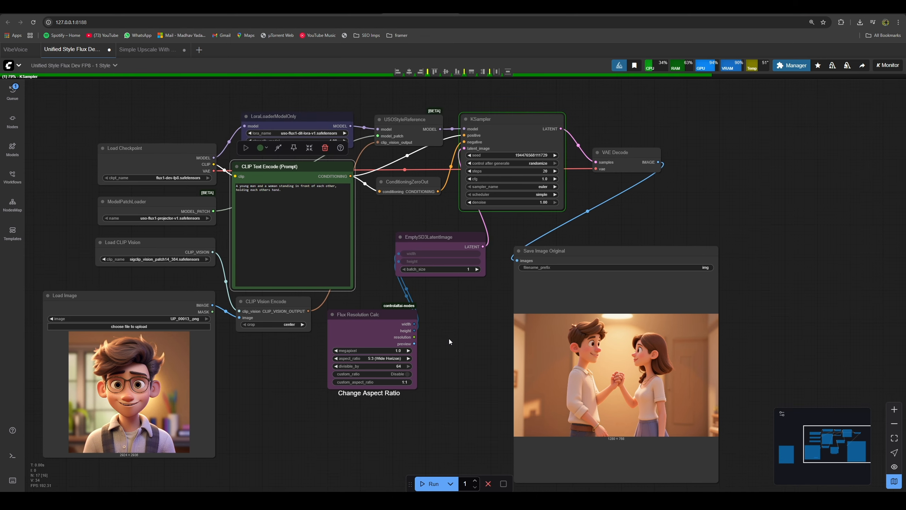
scroll(449, 339, up, 5)
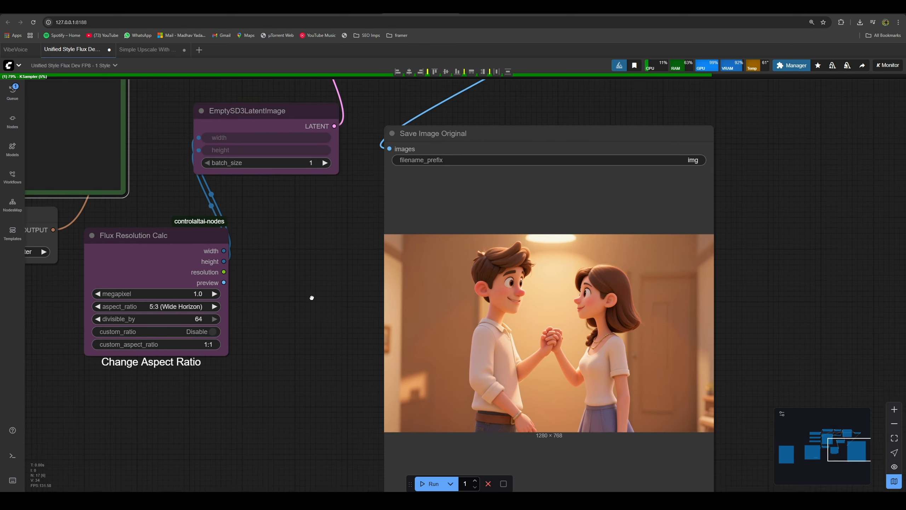
drag(312, 297, 297, 282)
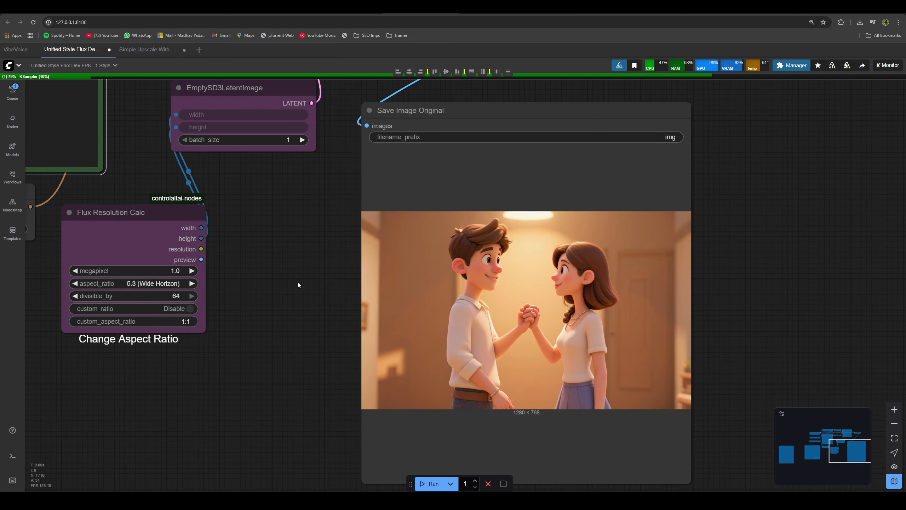